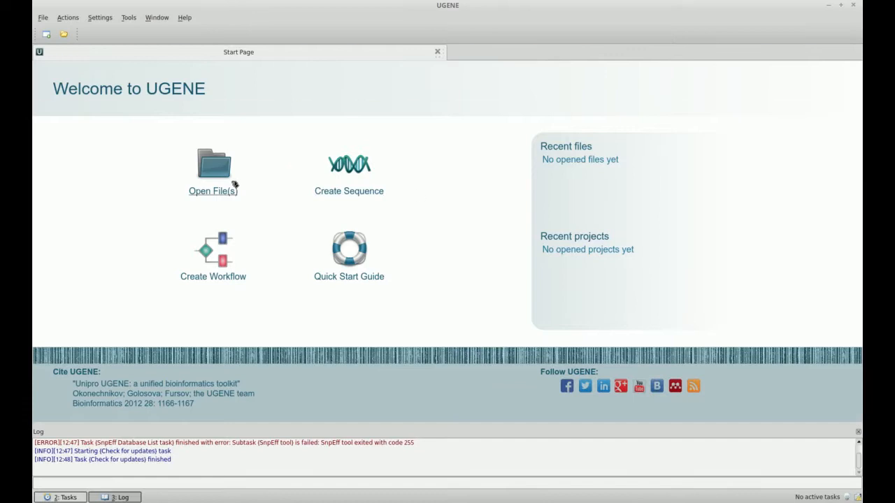
# Browse for files to open in the home folder's bio-oer/sequences/ape_mt directory.
pyautogui.click(218, 193)
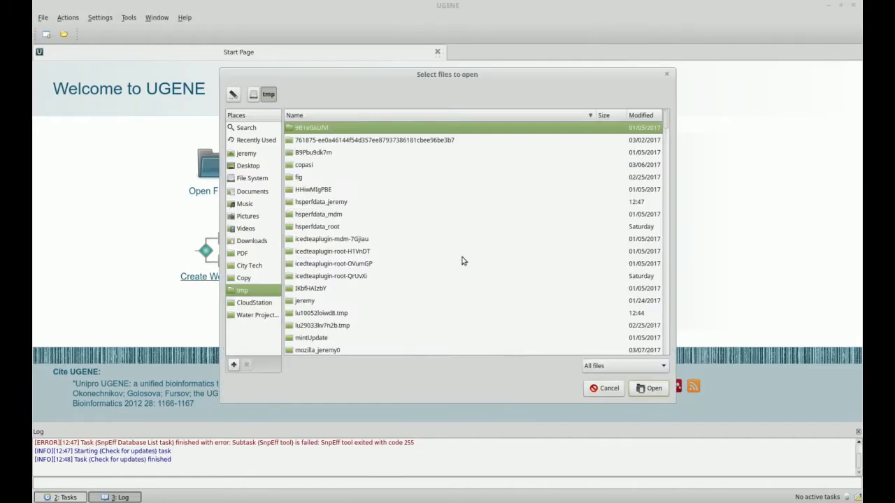
pyautogui.click(248, 153)
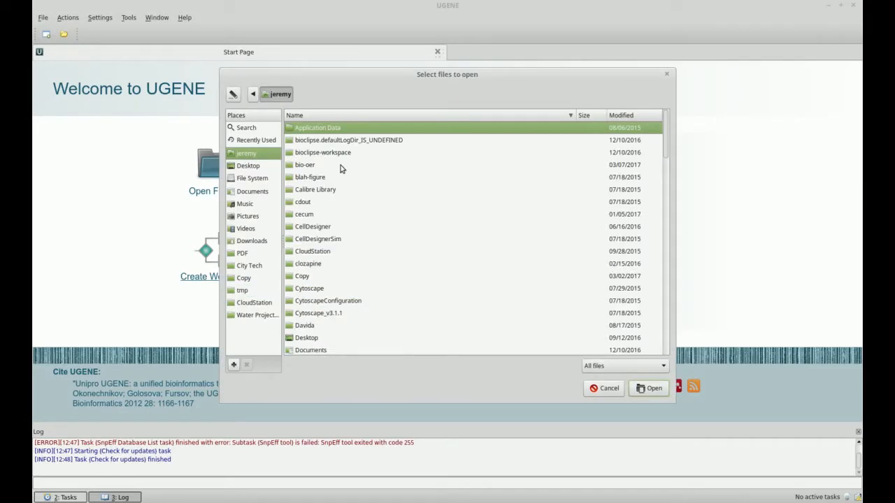
pyautogui.doubleClick(310, 166)
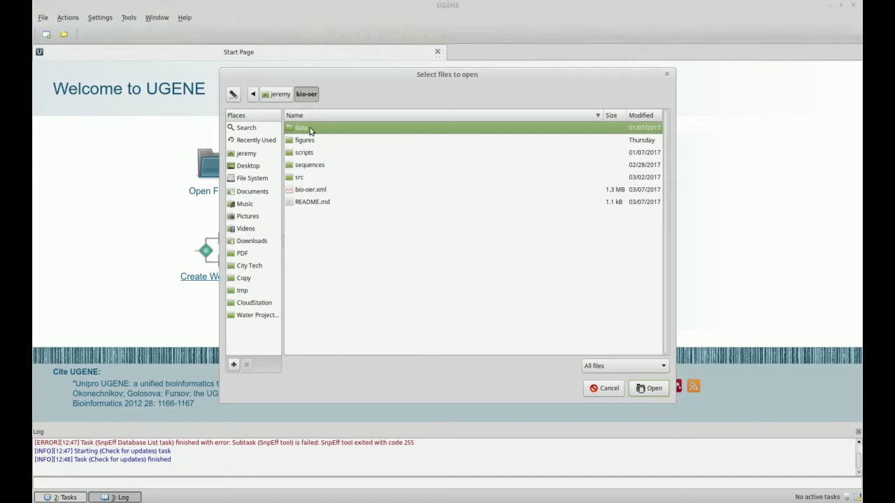
pyautogui.doubleClick(305, 163)
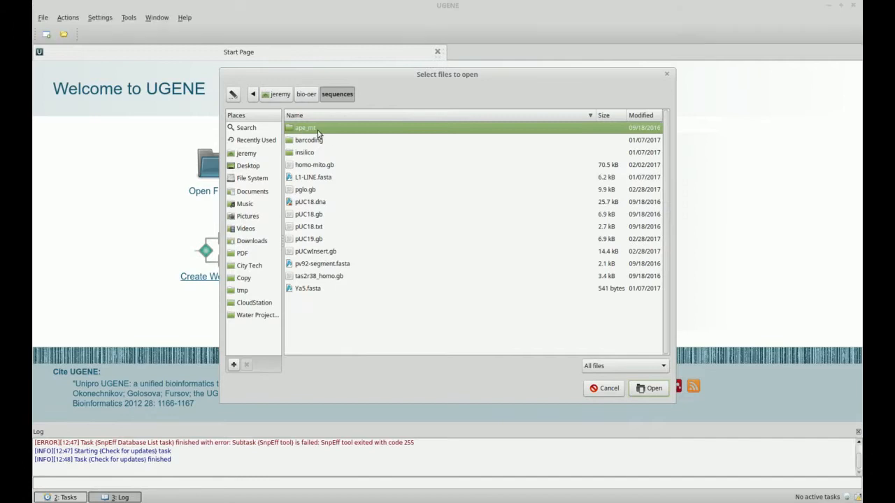
pyautogui.doubleClick(318, 130)
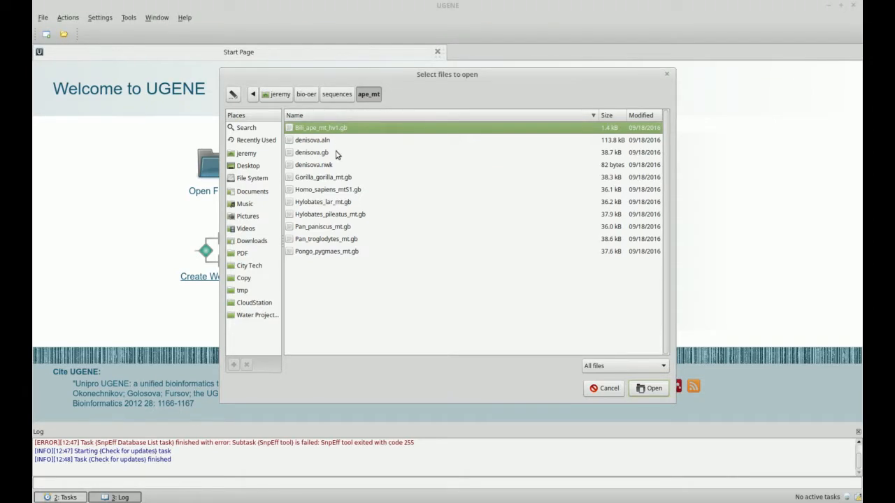
# Open all nine GenBank (.gb) files in the folder in separate sequence mode, leaving out denisova.aln and denisova.nwk.
pyautogui.keyDown('ctrl'); pyautogui.click(323, 153); pyautogui.keyUp('ctrl')
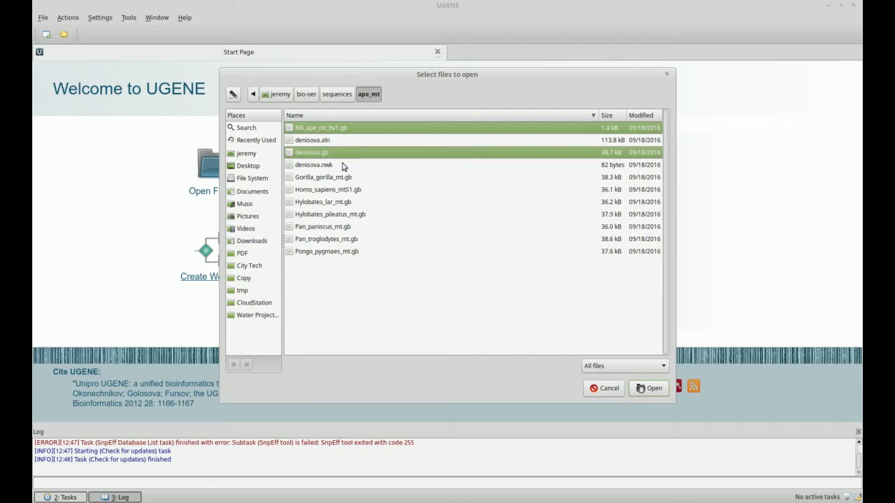
pyautogui.keyDown('ctrl'); pyautogui.click(344, 179); pyautogui.keyUp('ctrl')
pyautogui.keyDown('ctrl'); pyautogui.click(353, 190); pyautogui.keyUp('ctrl')
pyautogui.keyDown('ctrl'); pyautogui.click(353, 202); pyautogui.keyUp('ctrl')
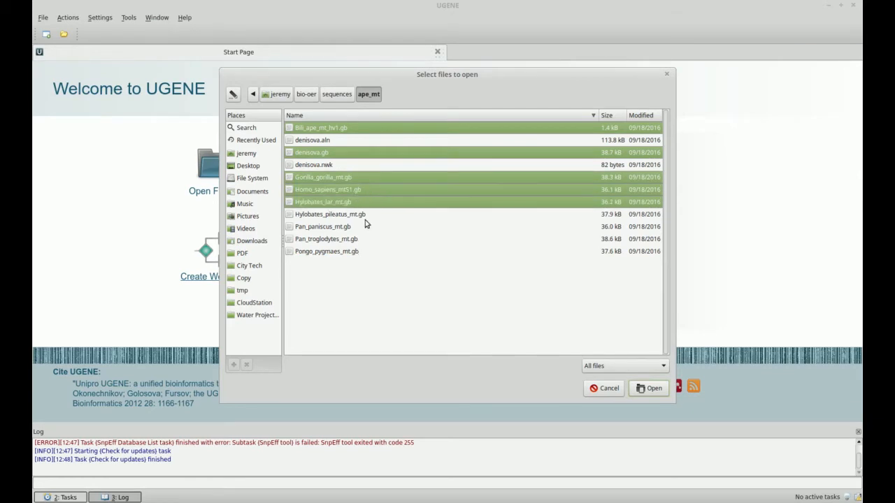
pyautogui.keyDown('ctrl'); pyautogui.click(353, 215); pyautogui.keyUp('ctrl')
pyautogui.keyDown('ctrl'); pyautogui.click(344, 227); pyautogui.keyUp('ctrl')
pyautogui.keyDown('ctrl'); pyautogui.click(346, 239); pyautogui.keyUp('ctrl')
pyautogui.keyDown('ctrl'); pyautogui.click(341, 252); pyautogui.keyUp('ctrl')
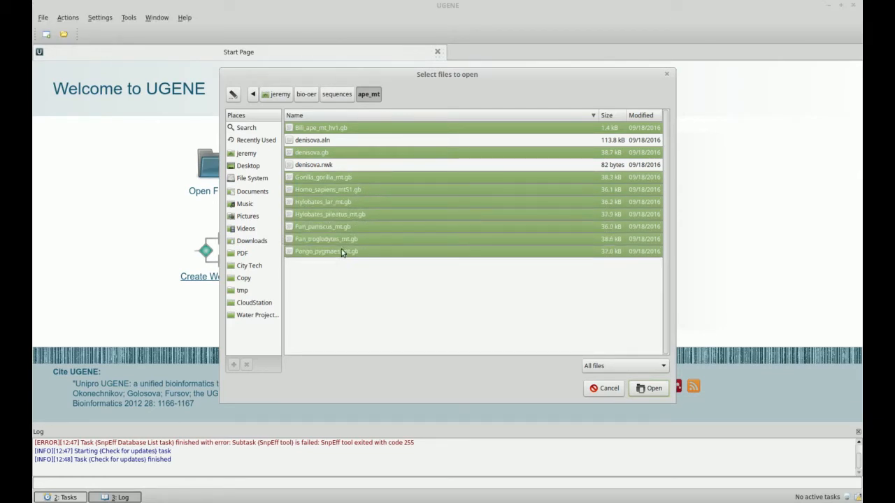
pyautogui.click(652, 389)
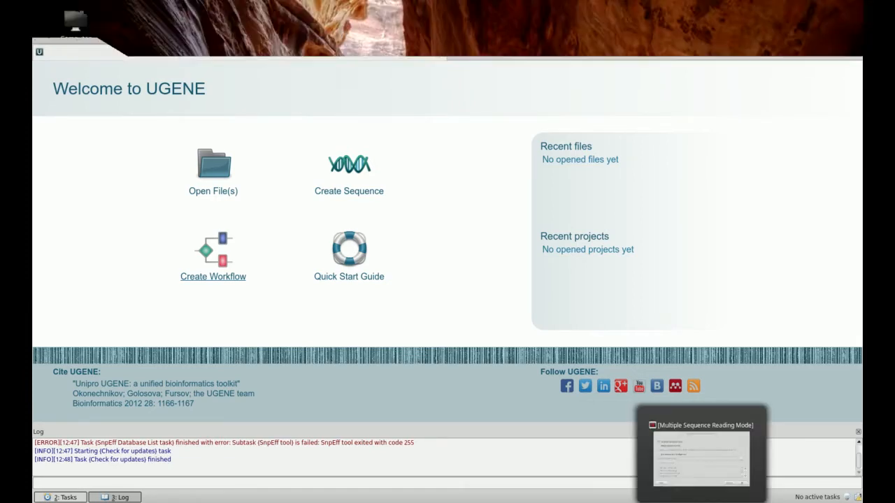
pyautogui.moveTo(421, 162); pyautogui.dragTo(412, 94)
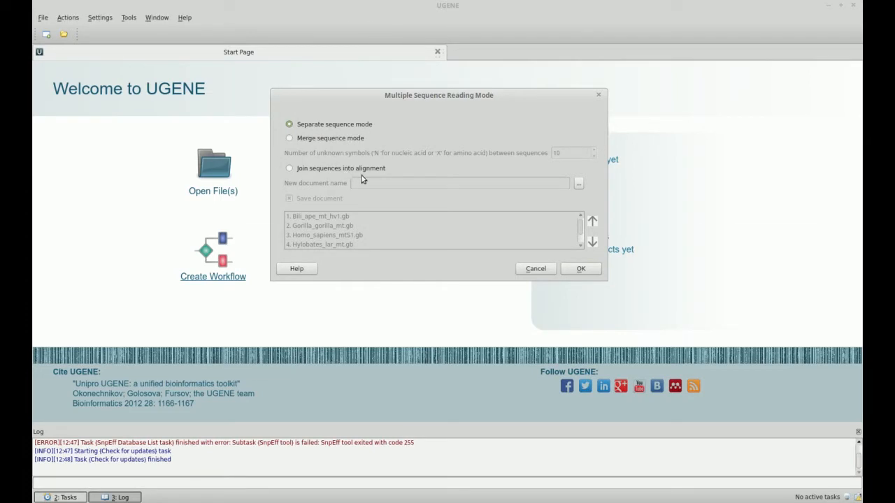
pyautogui.click(579, 270)
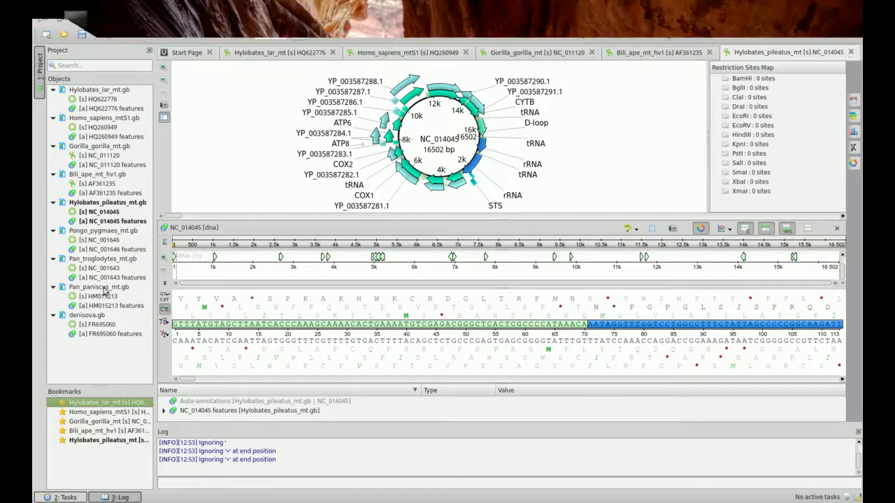
# View the Bili_ape_mt_hv1 sequence and look along its bases.
pyautogui.doubleClick(99, 175)
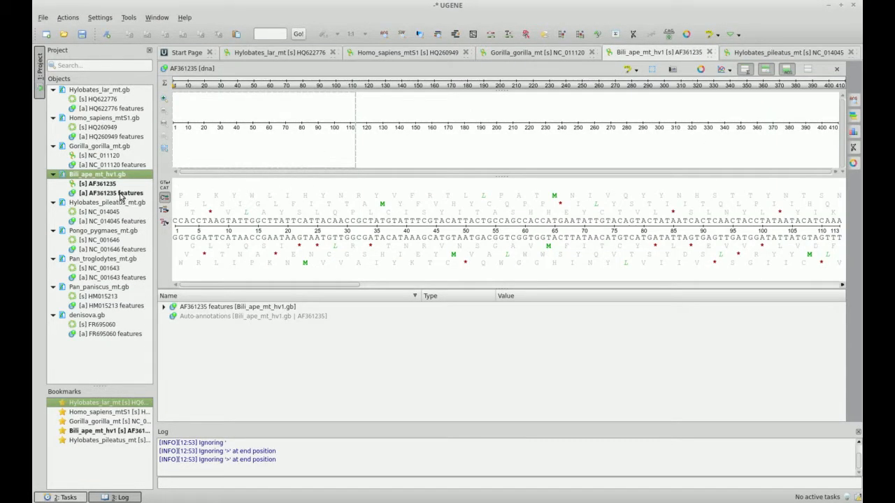
pyautogui.scroll(-5, 479, 216)
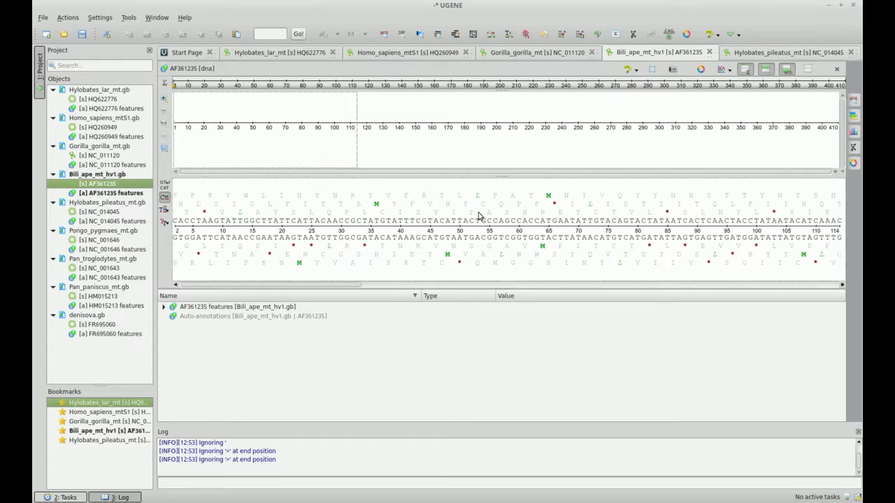
pyautogui.moveTo(336, 287); pyautogui.dragTo(256, 279)
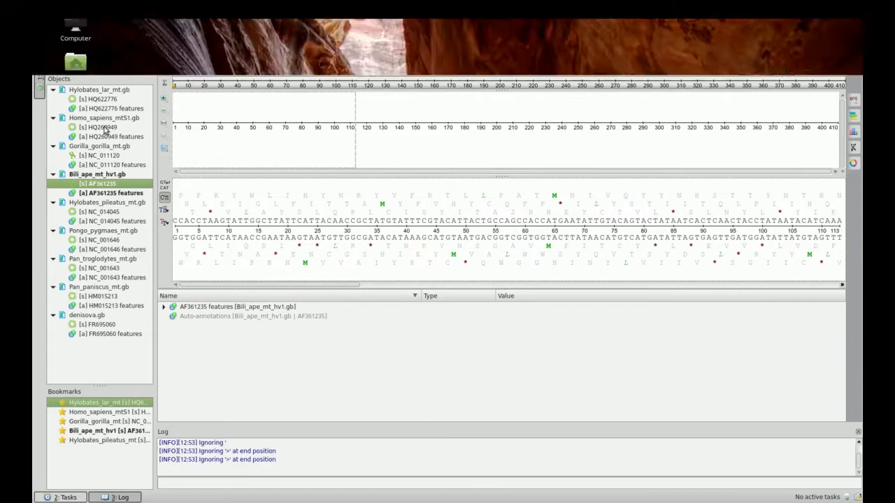
# View the Hylobates_lar_mt sequence and examine its annotated features, including the individual CDS entries.
pyautogui.doubleClick(107, 95)
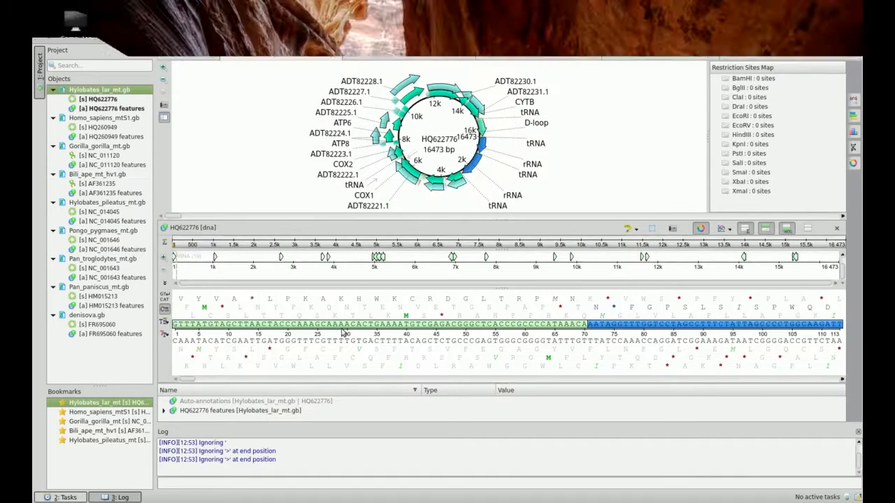
pyautogui.click(164, 411)
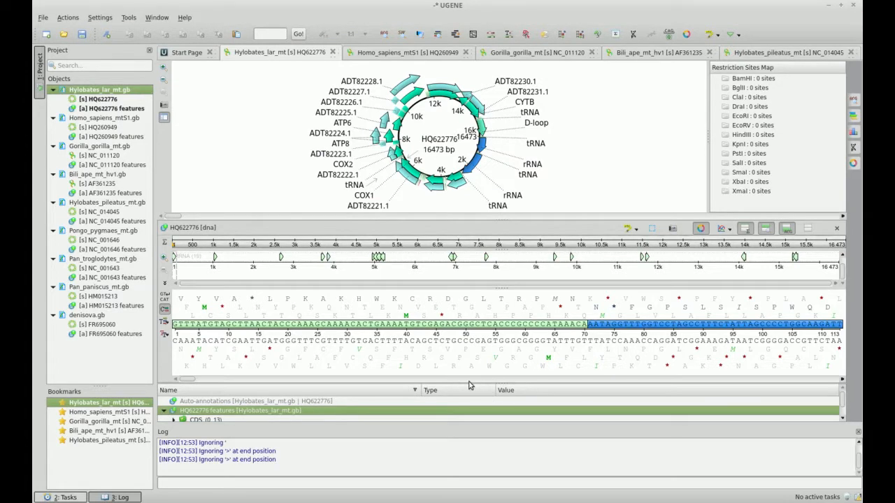
pyautogui.moveTo(461, 384); pyautogui.dragTo(455, 304)
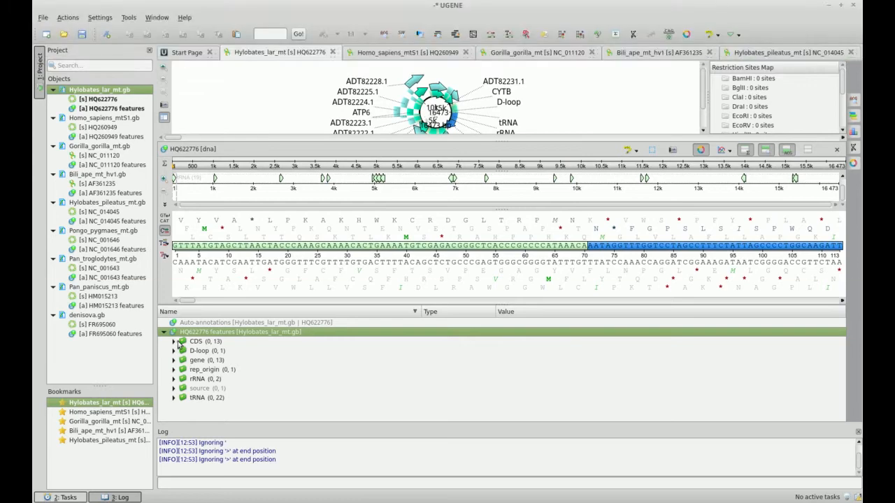
pyautogui.click(175, 342)
pyautogui.scroll(-5, 248, 366)
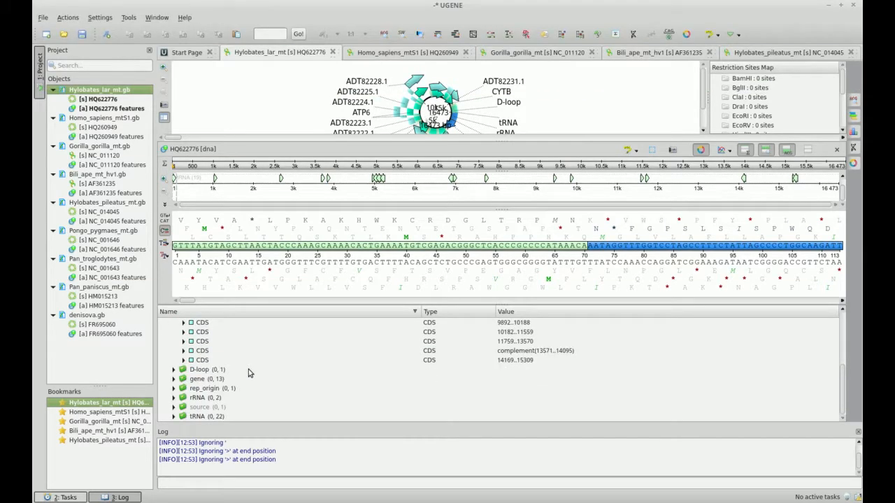
pyautogui.scroll(5, 248, 369)
pyautogui.click(175, 342)
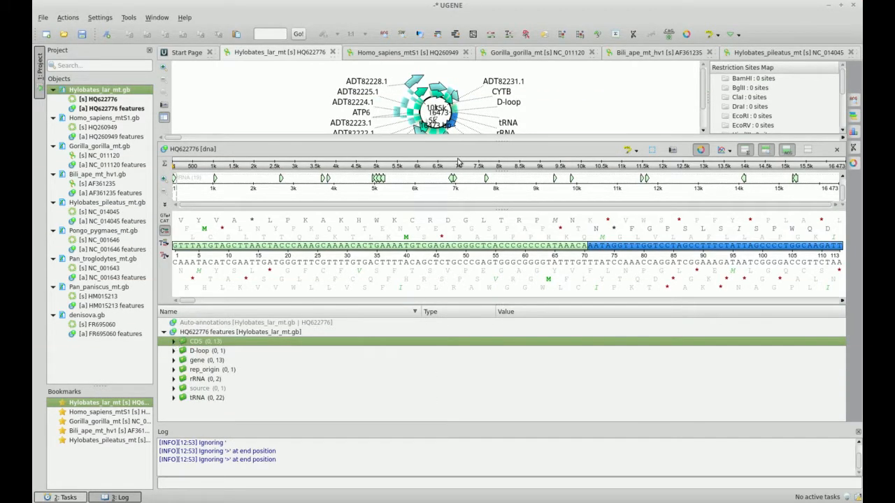
pyautogui.moveTo(472, 142); pyautogui.dragTo(469, 266)
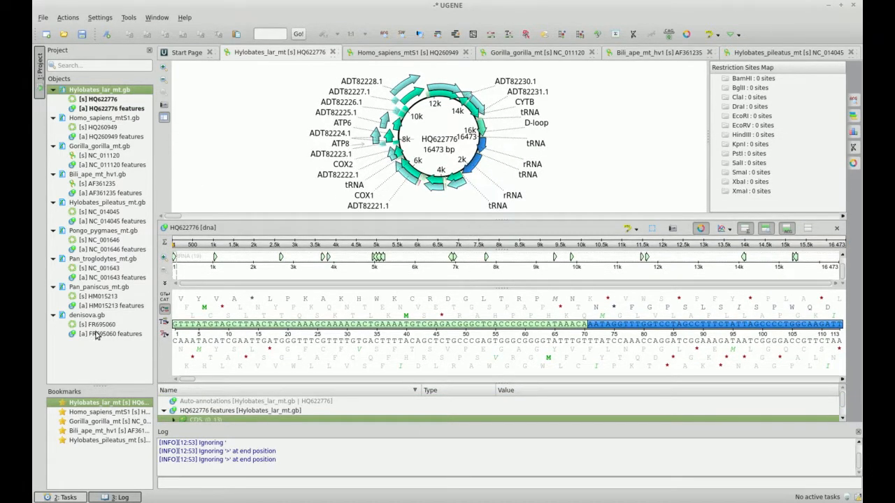
# Select every object in the project, from Hylobates_lar_mt.gb through denisova.gb, and start exporting the sequences as an alignment.
pyautogui.keyDown('shift'); pyautogui.click(98, 335); pyautogui.keyUp('shift')
pyautogui.rightClick(117, 183)
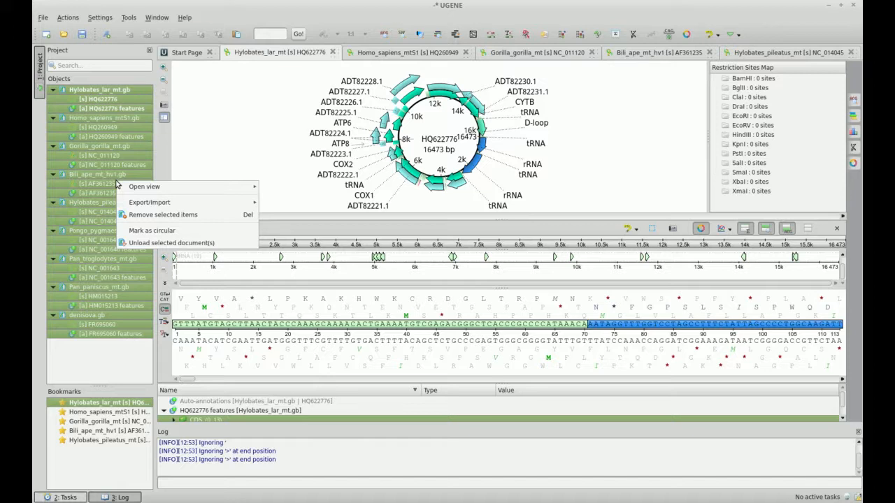
pyautogui.moveTo(233, 204)
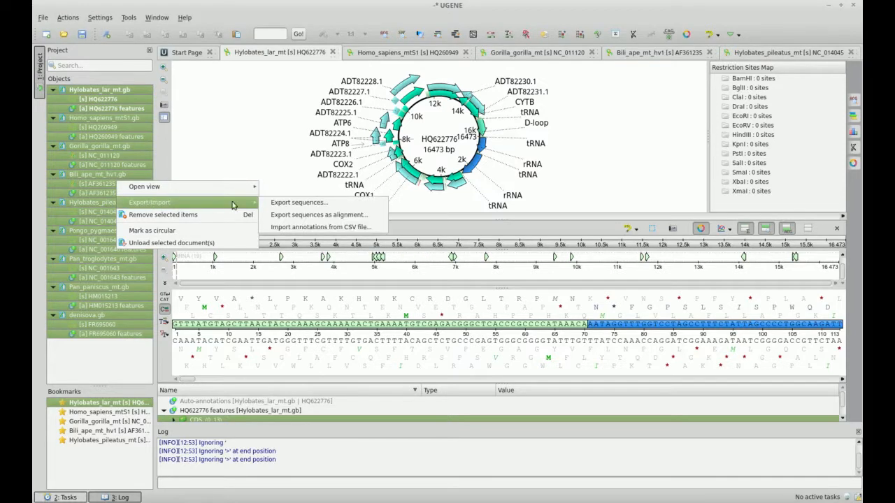
pyautogui.click(310, 218)
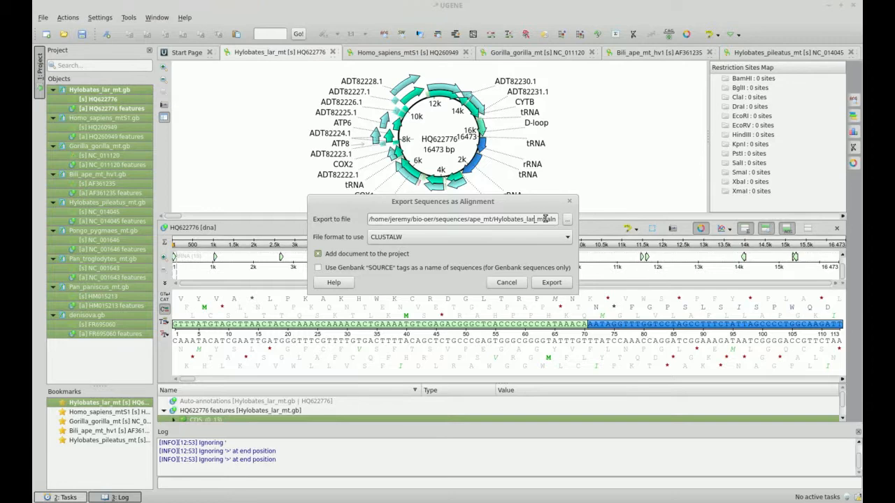
# Name the export file alignment.aln in the ape_mt folder and export it in CLUSTALW format, adding it to the project.
pyautogui.click(545, 219)
pyautogui.press('BackSpace')
pyautogui.press('BackSpace')
pyautogui.press('BackSpace')
pyautogui.press('BackSpace')
pyautogui.press('BackSpace')
pyautogui.press('BackSpace')
pyautogui.press('BackSpace')
pyautogui.press('BackSpace')
pyautogui.press('BackSpace')
pyautogui.press('BackSpace')
pyautogui.press('BackSpace')
pyautogui.press('BackSpace')
pyautogui.press('BackSpace')
pyautogui.press('BackSpace')
pyautogui.press('BackSpace')
pyautogui.press('BackSpace')
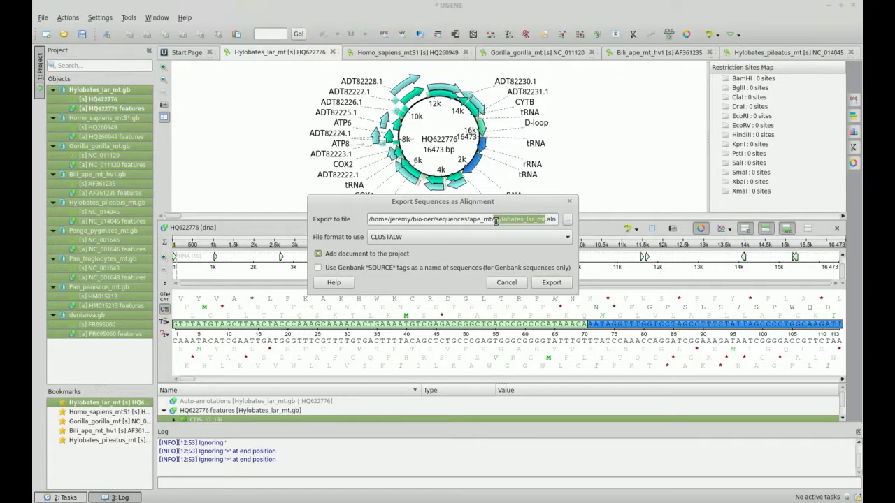
pyautogui.write('alignment')
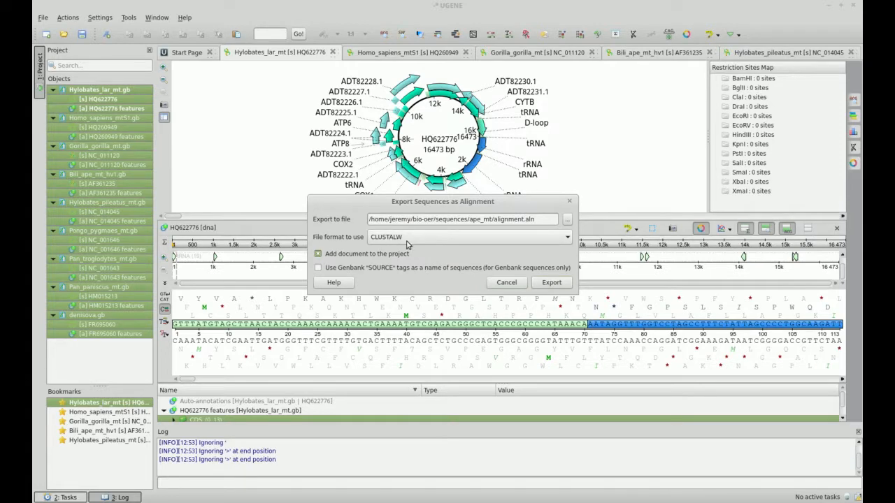
pyautogui.click(559, 287)
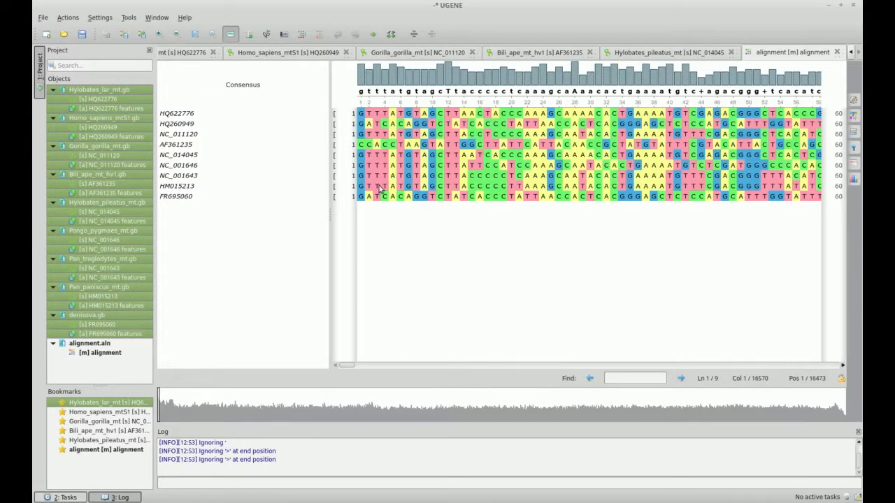
pyautogui.rightClick(184, 153)
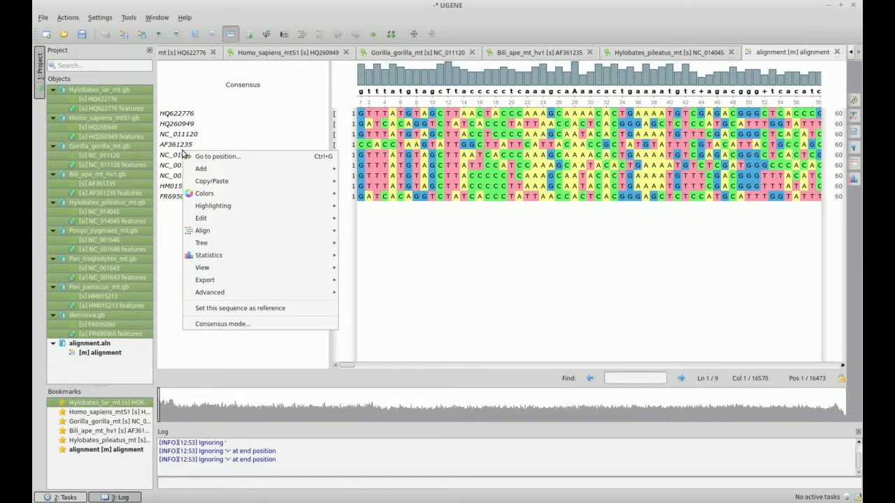
pyautogui.click(98, 344)
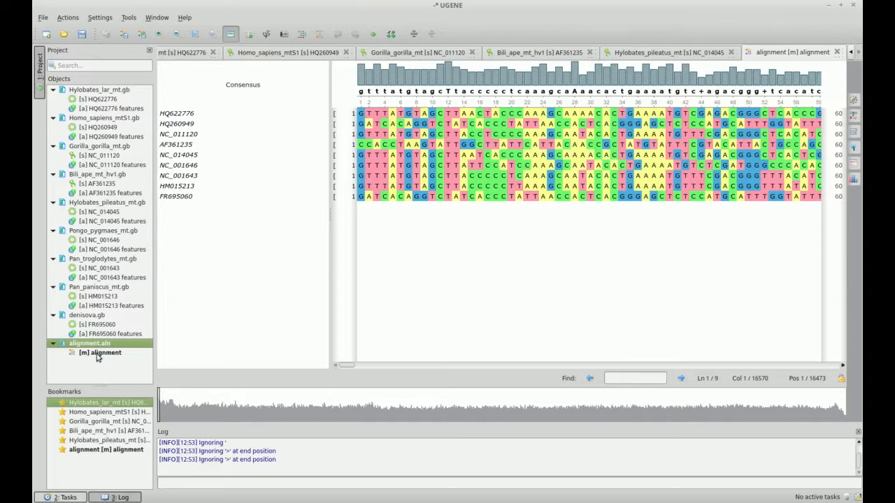
pyautogui.rightClick(99, 353)
pyautogui.moveTo(150, 376)
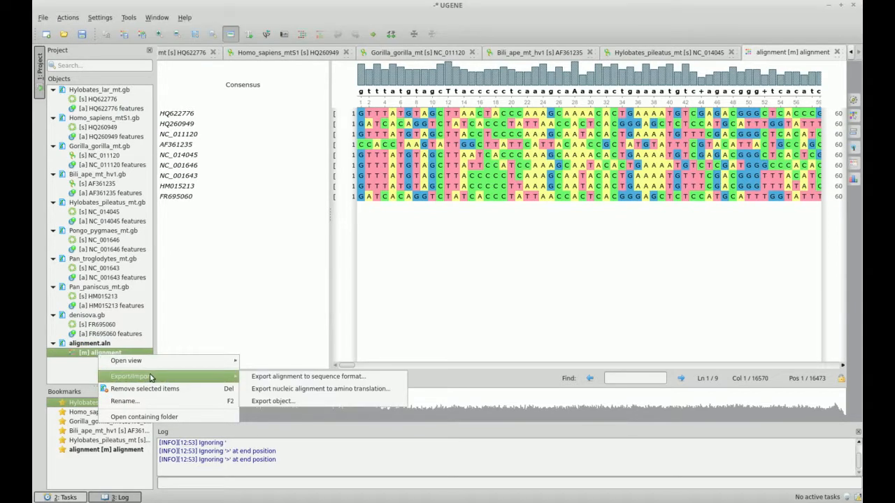
pyautogui.click(262, 187)
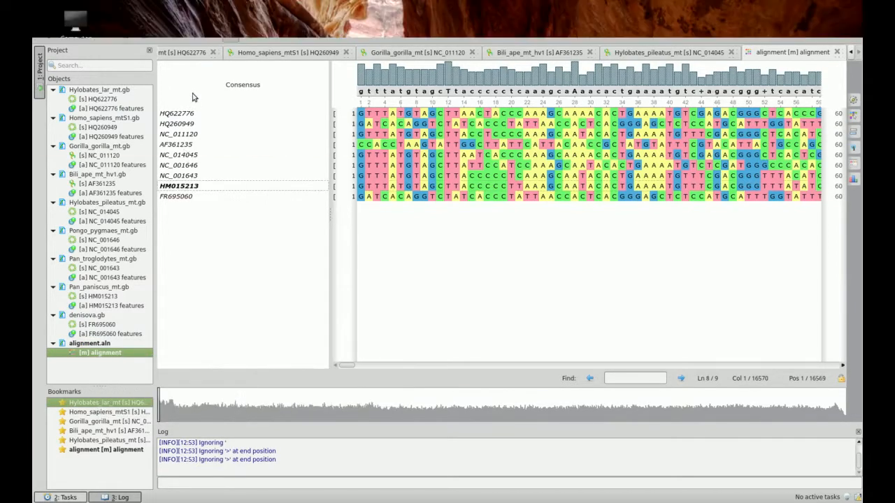
pyautogui.rightClick(403, 140)
pyautogui.moveTo(447, 219)
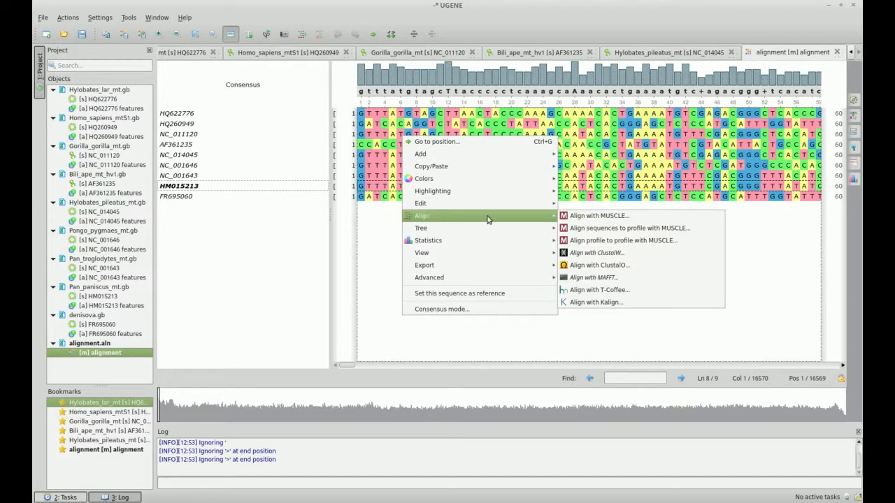
# Select all sequences from HQ622776 to FR695060 and align the whole alignment with MUSCLE in the MUSCLE default mode.
pyautogui.click(194, 113)
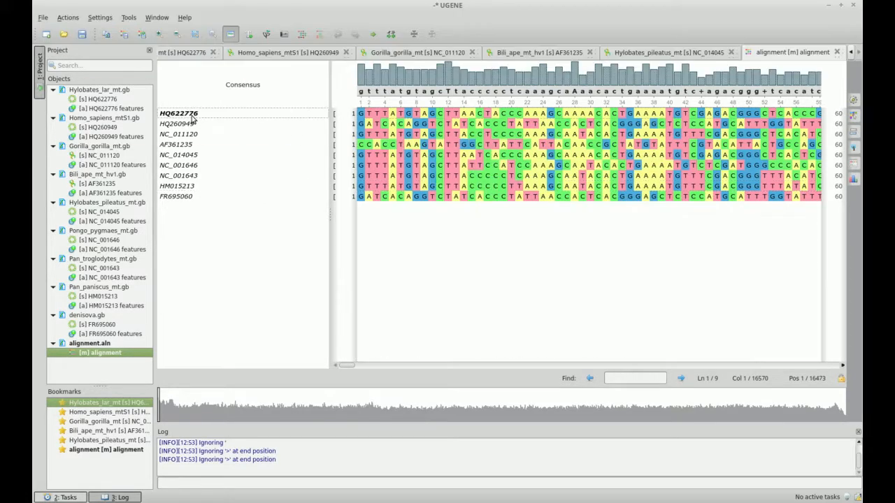
pyautogui.rightClick(190, 200)
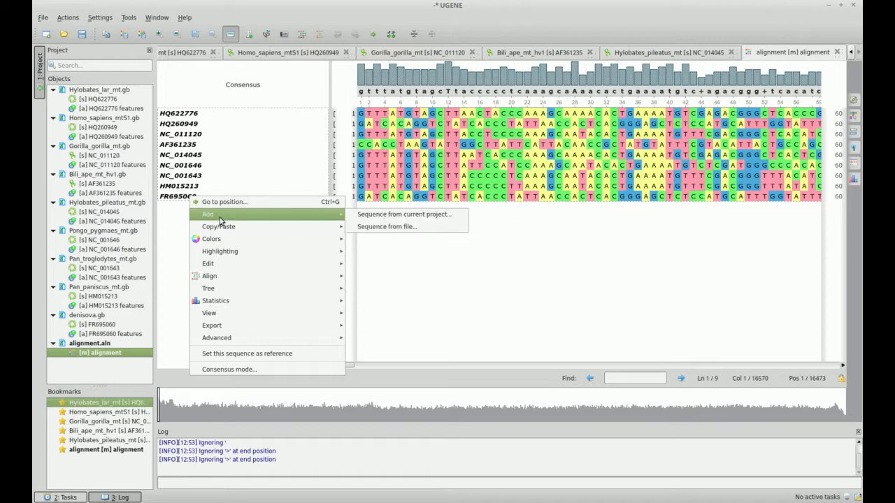
pyautogui.moveTo(230, 278)
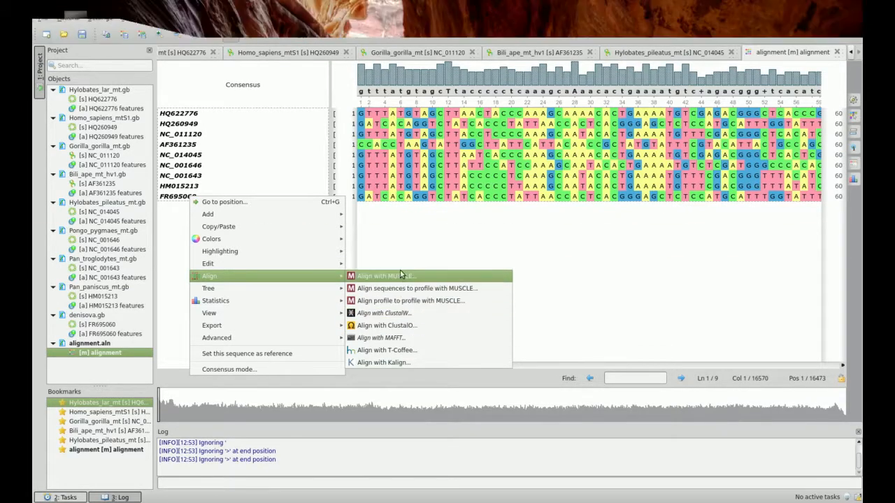
pyautogui.click(401, 277)
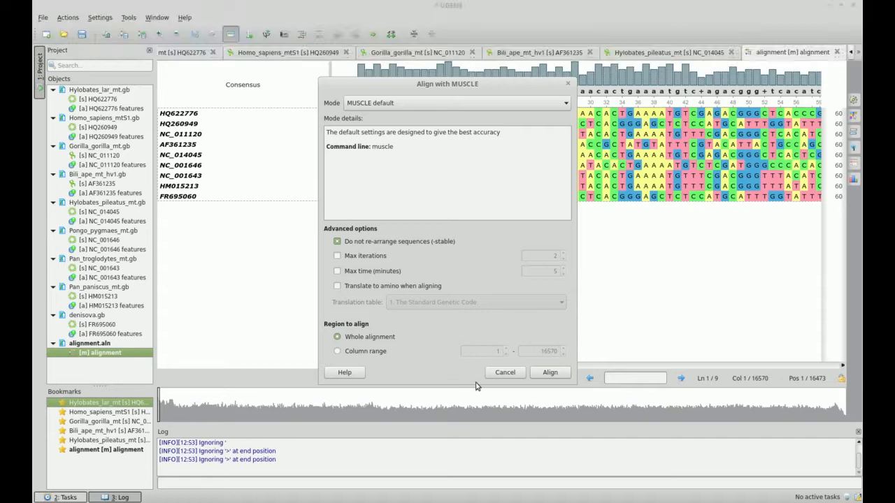
pyautogui.click(550, 372)
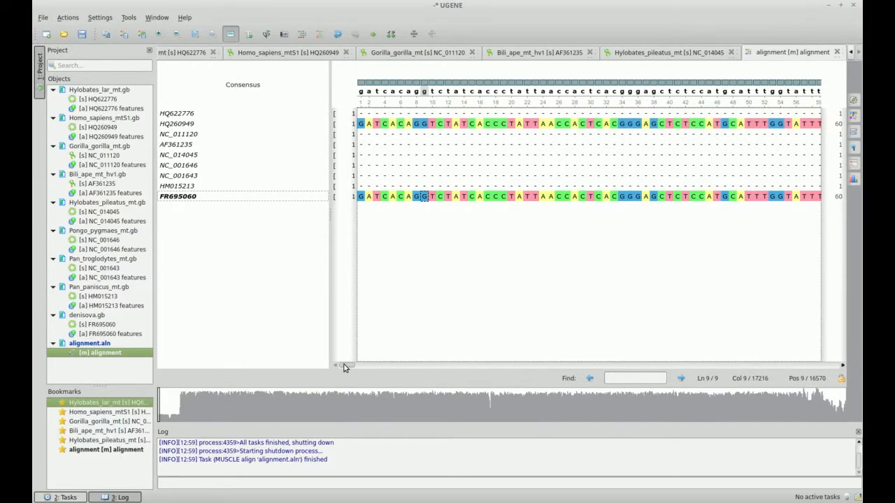
# Look along the columns of the aligned sequences, check the AF361235 row, and return to the start of the alignment.
pyautogui.moveTo(345, 369); pyautogui.dragTo(396, 370)
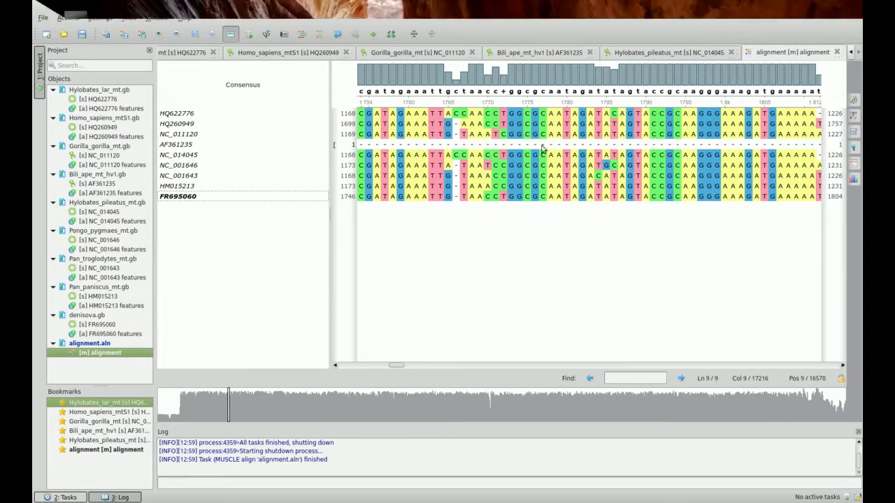
pyautogui.click(179, 145)
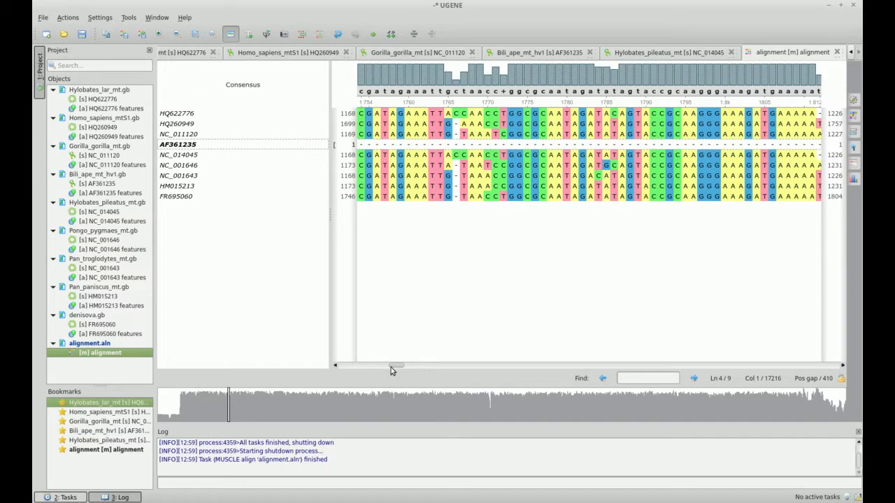
pyautogui.moveTo(400, 368)
pyautogui.mouseDown()
pyautogui.moveTo(635, 384)
pyautogui.moveTo(805, 371)
pyautogui.moveTo(330, 352)
pyautogui.mouseUp()
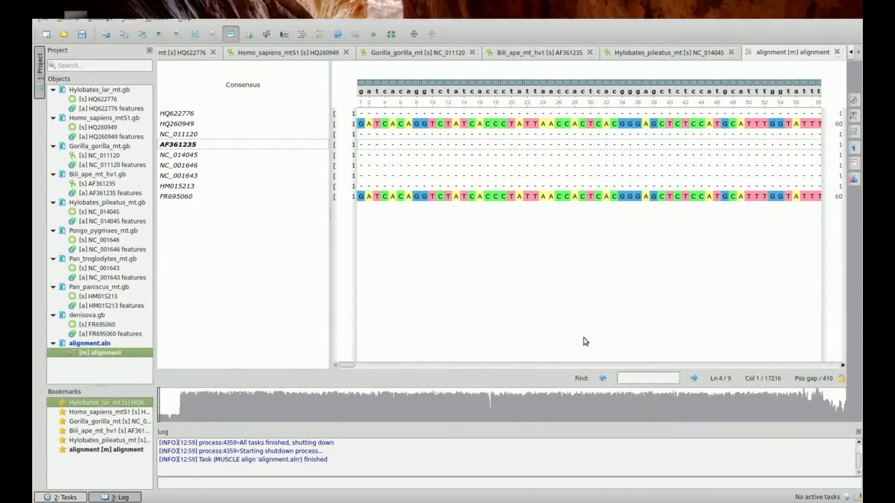
# Build a phylogenetic tree from the alignment with the PhyML Maximum Likelihood method and the HKY85 model, saving it as alignment.nwk.
pyautogui.click(853, 149)
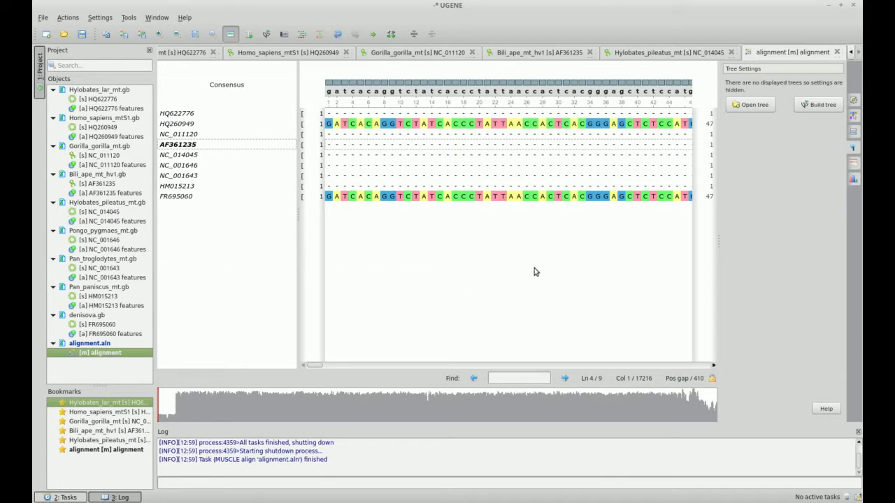
pyautogui.click(818, 105)
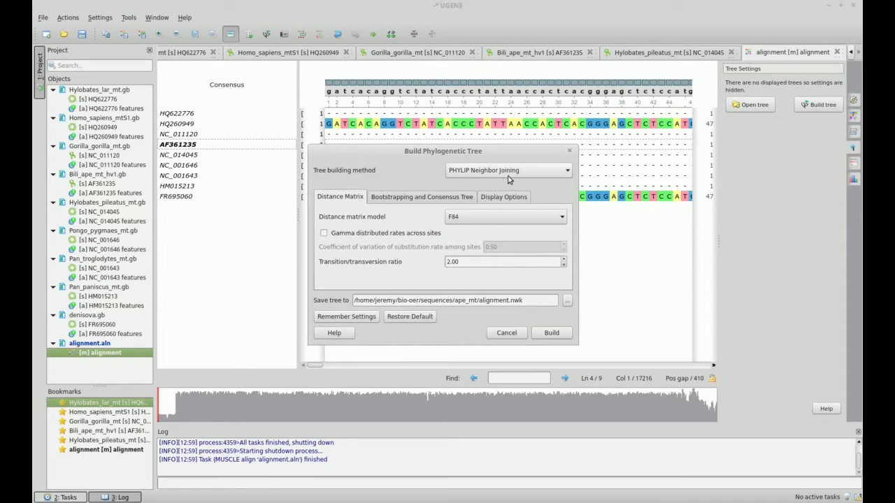
pyautogui.click(567, 173)
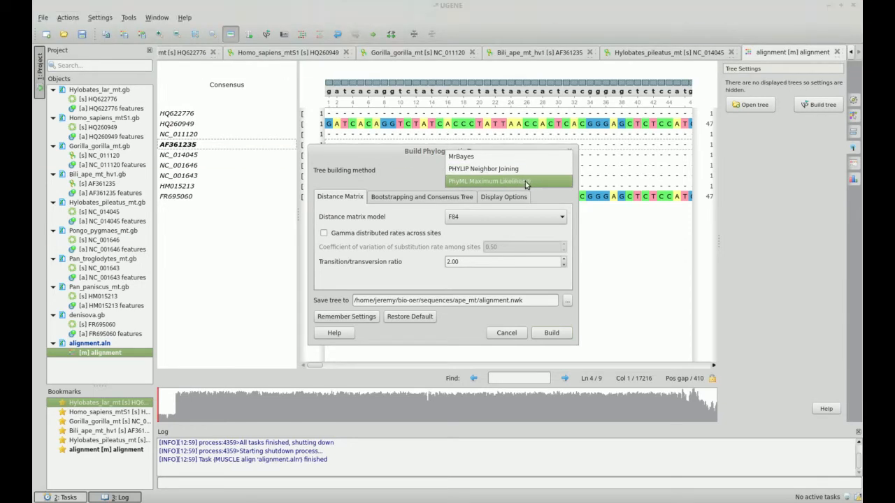
pyautogui.click(525, 182)
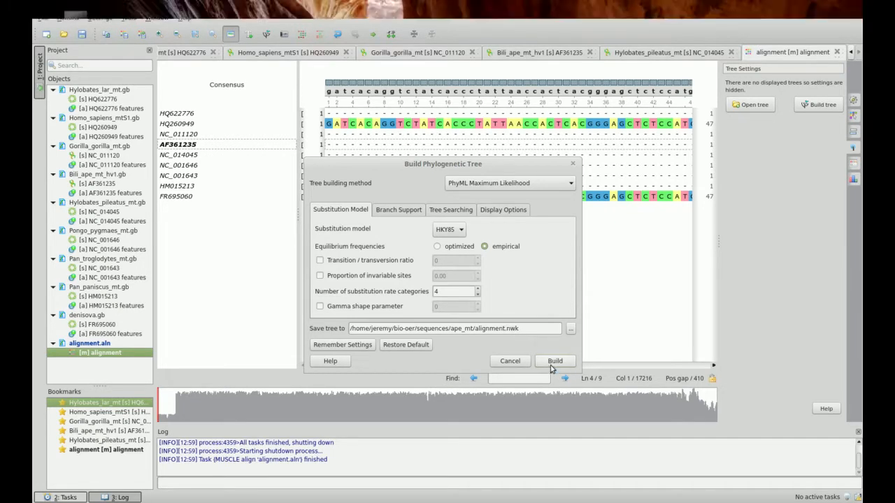
pyautogui.click(554, 361)
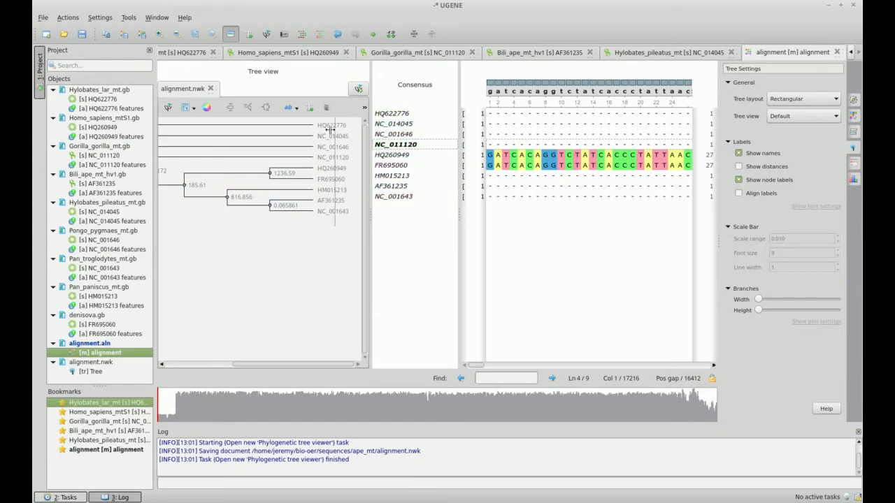
# Look at the branches of the tree beside the alignment and open alignment.nwk in its own tree view.
pyautogui.moveTo(252, 365); pyautogui.dragTo(170, 372)
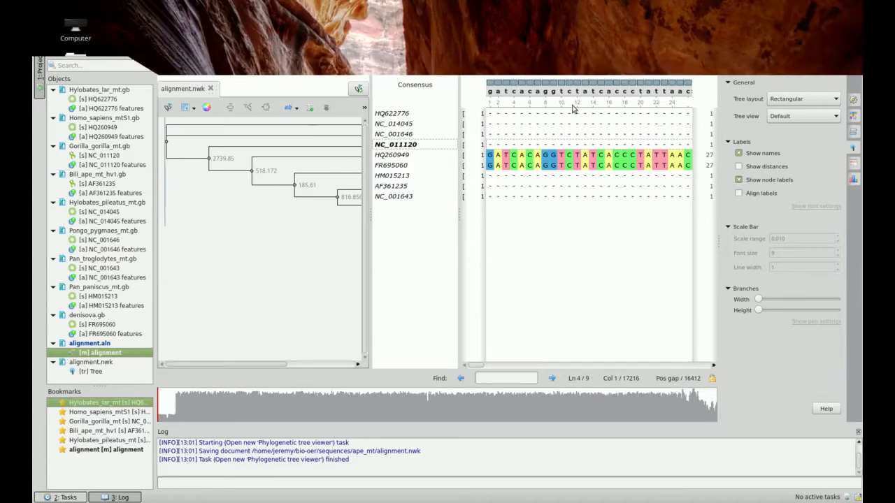
pyautogui.doubleClick(90, 363)
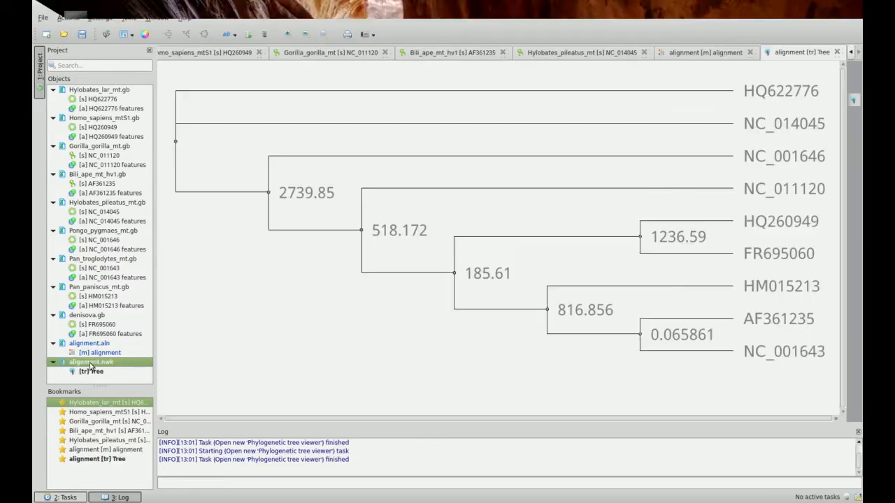